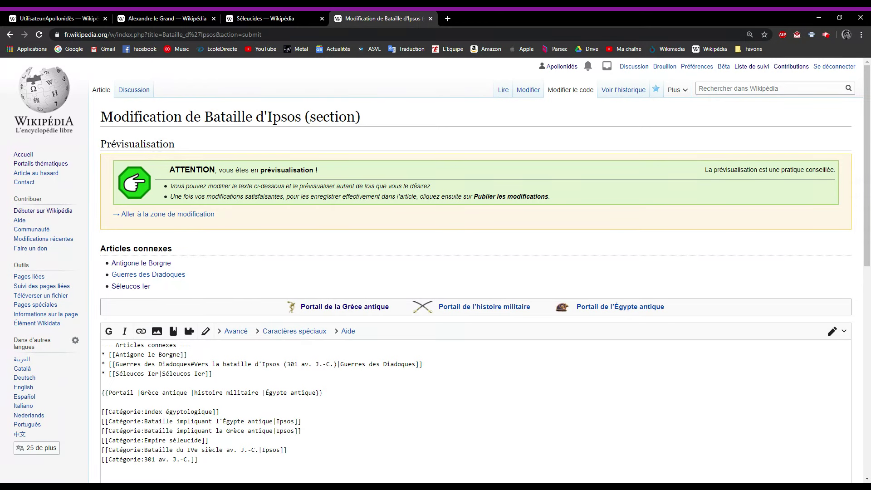
- Highlight the link target "Séleucos Ier" in the last entry of the related-articles wikicode
{"action": "key", "text": "shift+Left"}
{"action": "key", "text": "shift+Left"}
{"action": "key", "text": "shift+Left"}
{"action": "key", "text": "shift+Left"}
{"action": "key", "text": "shift+Left"}
{"action": "key", "text": "shift+Left"}
{"action": "key", "text": "shift+Left"}
{"action": "key", "text": "shift+Left"}
{"action": "key", "text": "shift+Left"}
{"action": "key", "text": "shift+Left"}
{"action": "key", "text": "shift+Left"}
{"action": "key", "text": "shift+Left"}
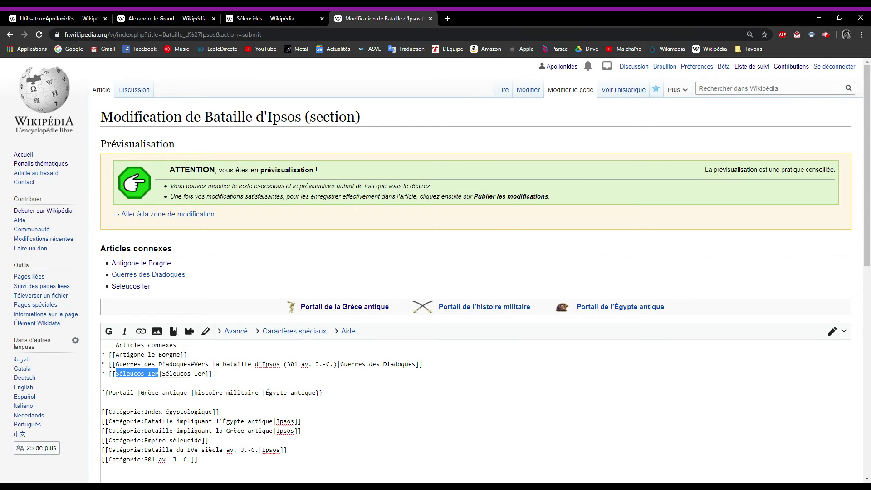
{"action": "left_click", "coordinate": [103, 384]}
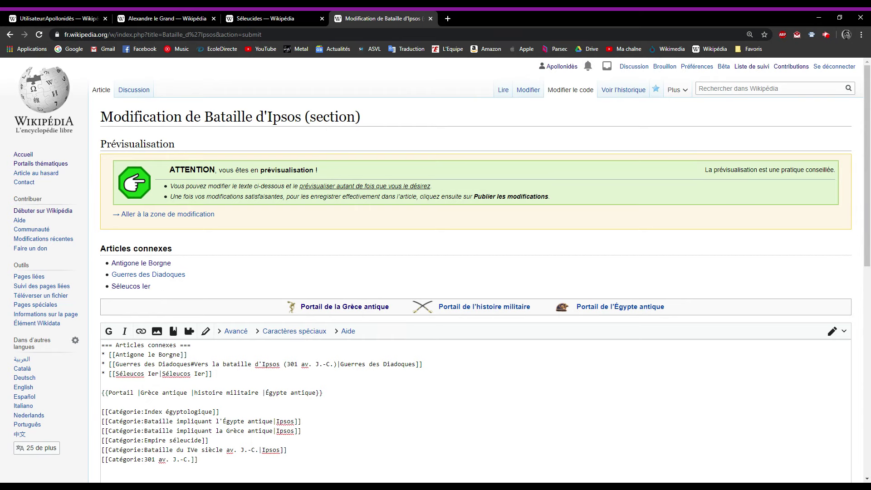
- Turn "Ier" in the Séleucos link's display text into the template {{Ier}} and preview the section
{"action": "left_click_drag", "start_coordinate": [162, 373], "coordinate": [167, 373]}
{"action": "key", "text": "shift+Left"}
{"action": "key", "text": "shift+Left"}
{"action": "left_click", "coordinate": [102, 384]}
{"action": "type", "text": "{{"}
{"action": "type", "text": "}}"}
{"action": "scroll", "coordinate": [231, 463], "scroll_direction": "down", "scroll_amount": 4}
{"action": "scroll", "coordinate": [234, 454], "scroll_direction": "down", "scroll_amount": 2}
{"action": "left_click", "coordinate": [237, 436]}
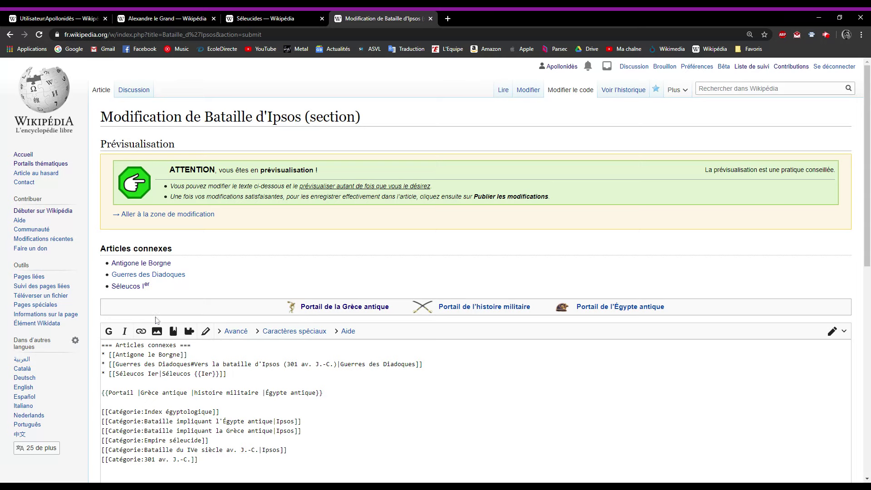
{"action": "scroll", "coordinate": [435, 272], "scroll_direction": "down", "scroll_amount": 3}
{"action": "left_click_drag", "start_coordinate": [226, 237], "coordinate": [184, 237]}
{"action": "left_click", "coordinate": [102, 247]}
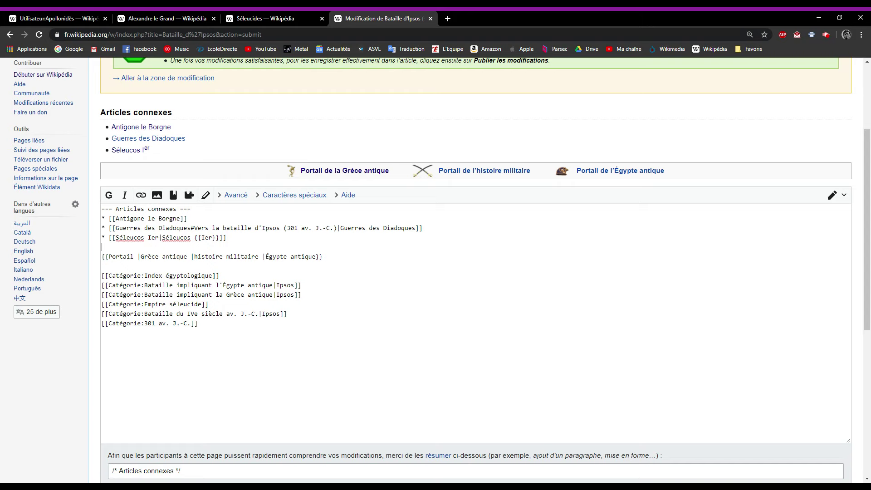
- Return to the Bataille d'Ipsos article without publishing the related-articles edit
{"action": "left_click", "coordinate": [13, 32]}
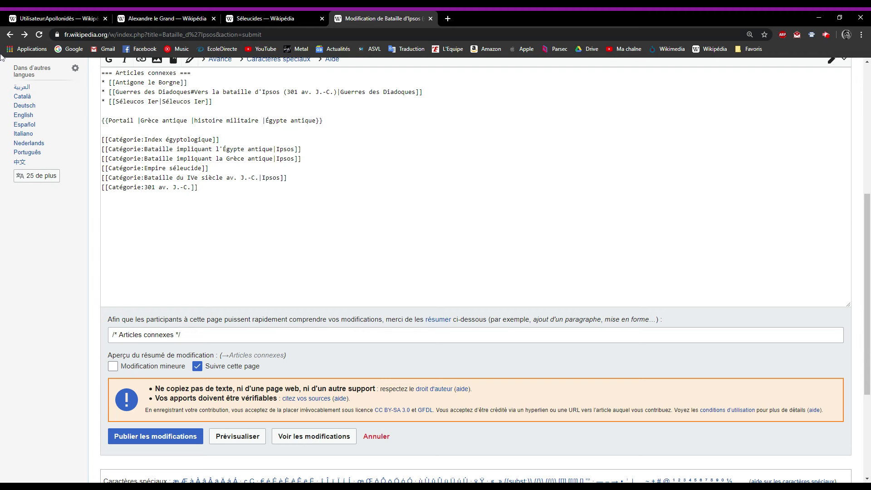
{"action": "left_click", "coordinate": [10, 35]}
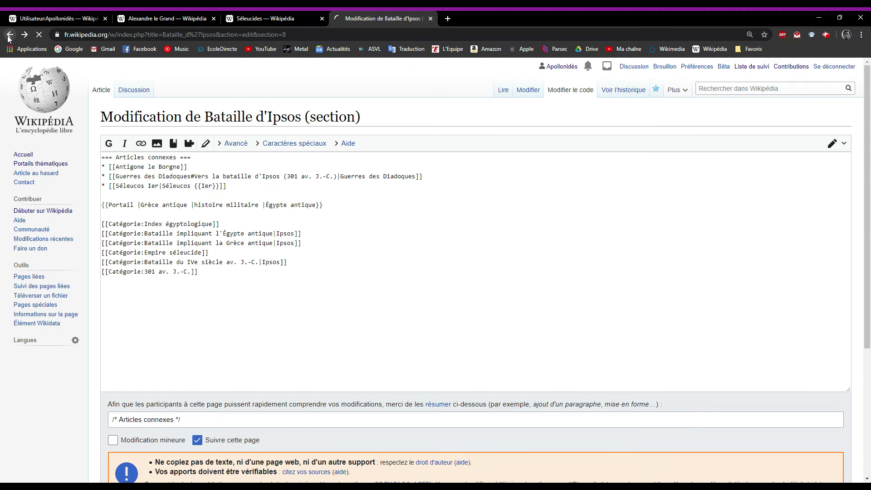
{"action": "left_click", "coordinate": [10, 35]}
{"action": "left_click", "coordinate": [10, 35]}
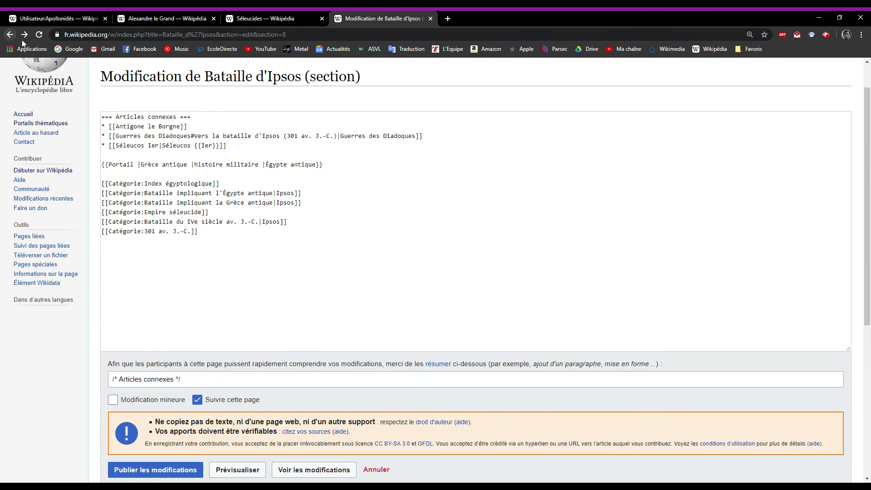
{"action": "left_click", "coordinate": [24, 35]}
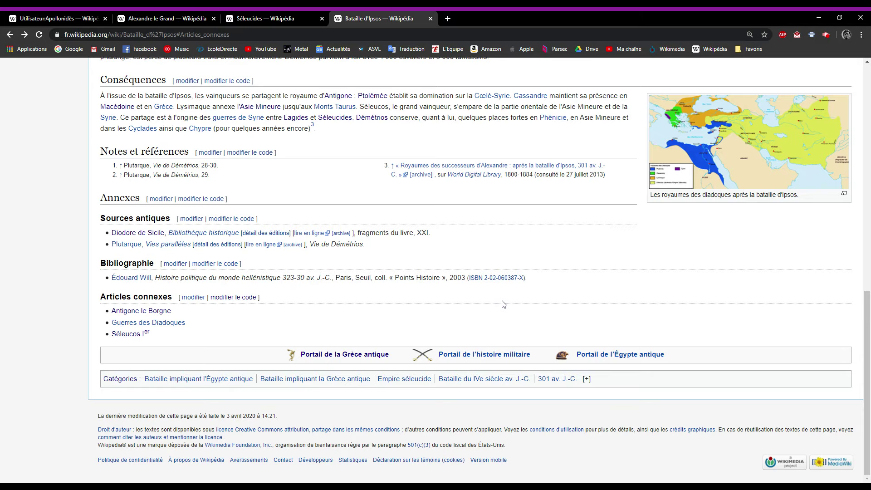
- Edit the wikicode of "Déroulement de la bataille" and delete "10 000 soldats" from the end of its first paragraph
{"action": "scroll", "coordinate": [501, 303], "scroll_direction": "up", "scroll_amount": 5}
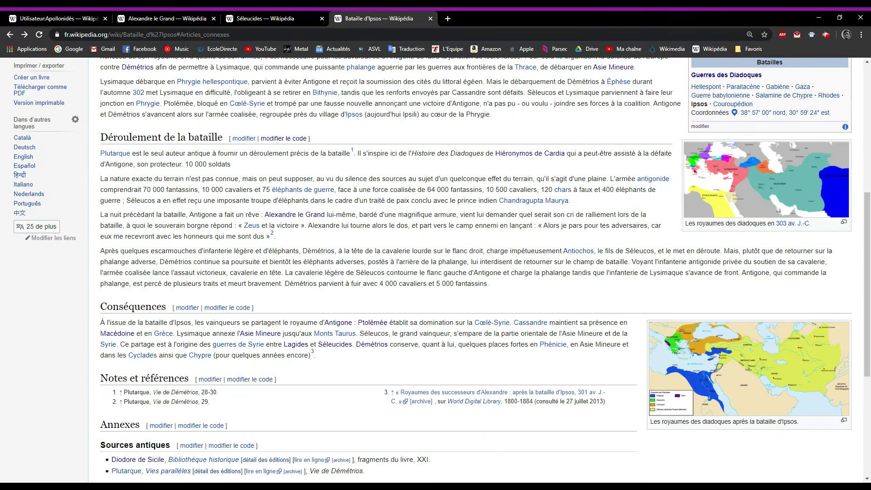
{"action": "left_click", "coordinate": [271, 141]}
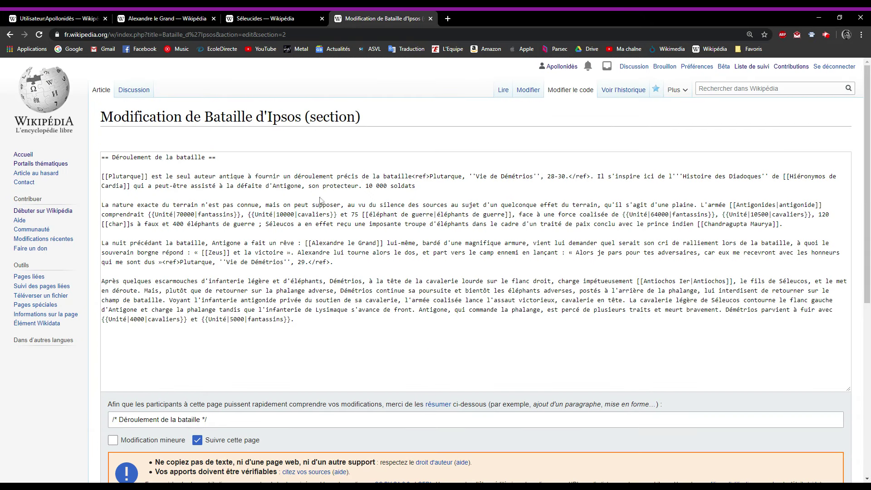
{"action": "left_click_drag", "start_coordinate": [365, 186], "coordinate": [415, 186]}
{"action": "key", "text": "BackSpace"}
- Add "erreur" to the edit summary, mark the change as minor and publish it
{"action": "left_click", "coordinate": [209, 420]}
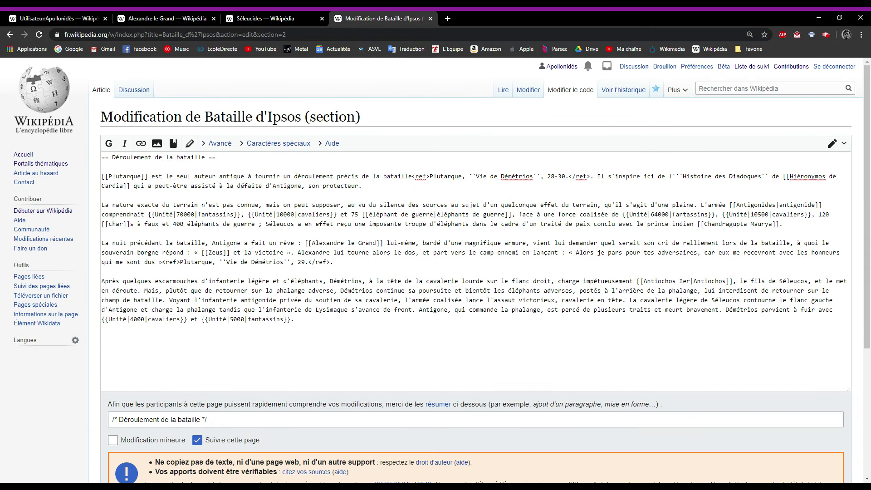
{"action": "type", "text": "erreur"}
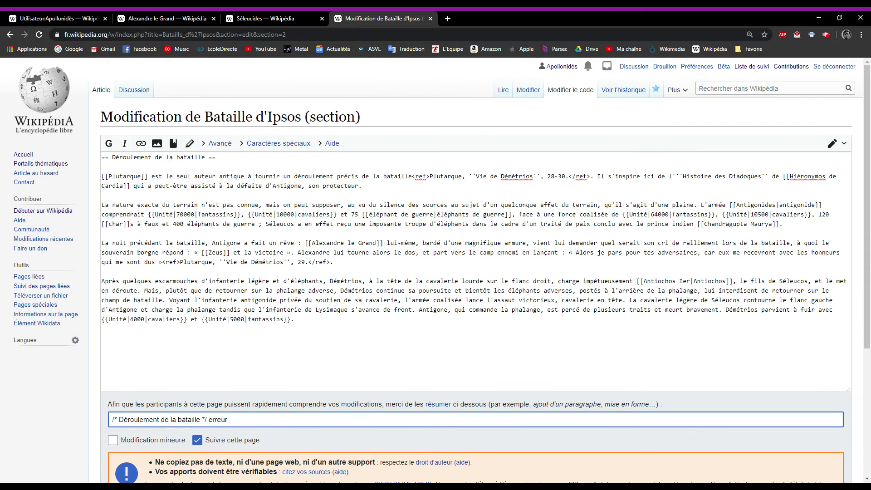
{"action": "left_click", "coordinate": [112, 440]}
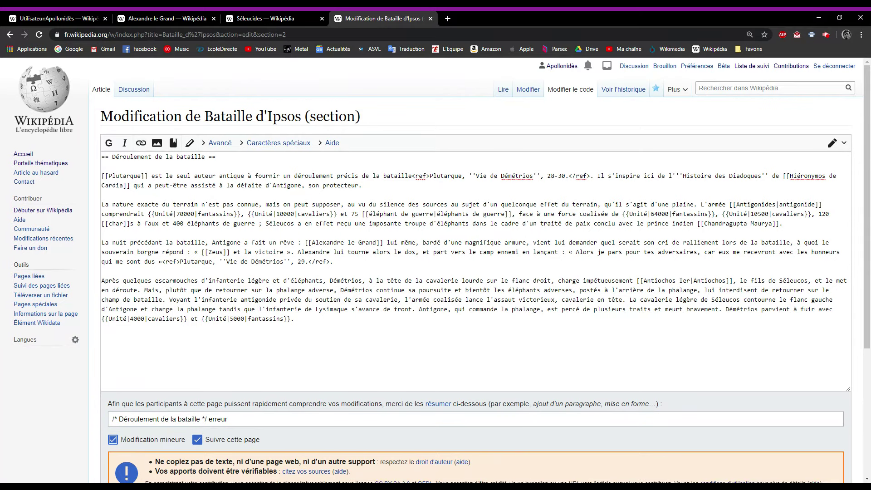
{"action": "scroll", "coordinate": [137, 408], "scroll_direction": "down", "scroll_amount": 3}
{"action": "left_click", "coordinate": [164, 376]}
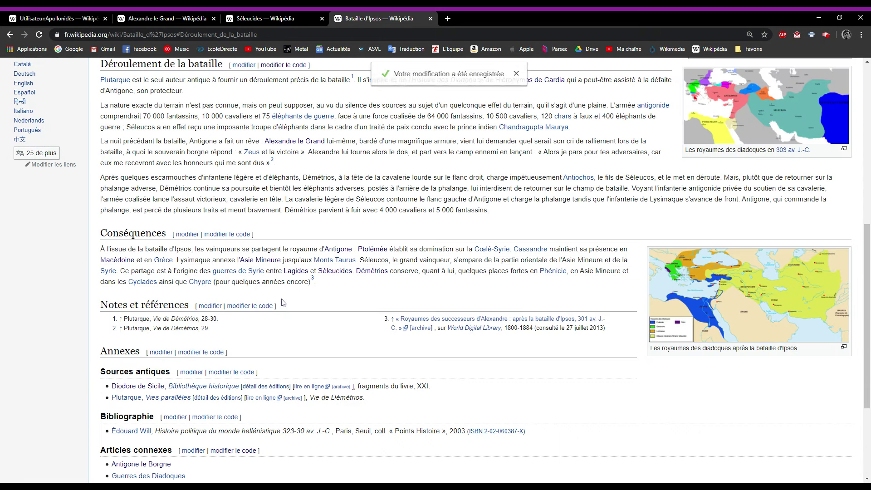
- Reopen the wikicode of "Déroulement de la bataille", add "djdjdj" in straight quotes after "protecteur." and preview the section
{"action": "double_click", "coordinate": [240, 151]}
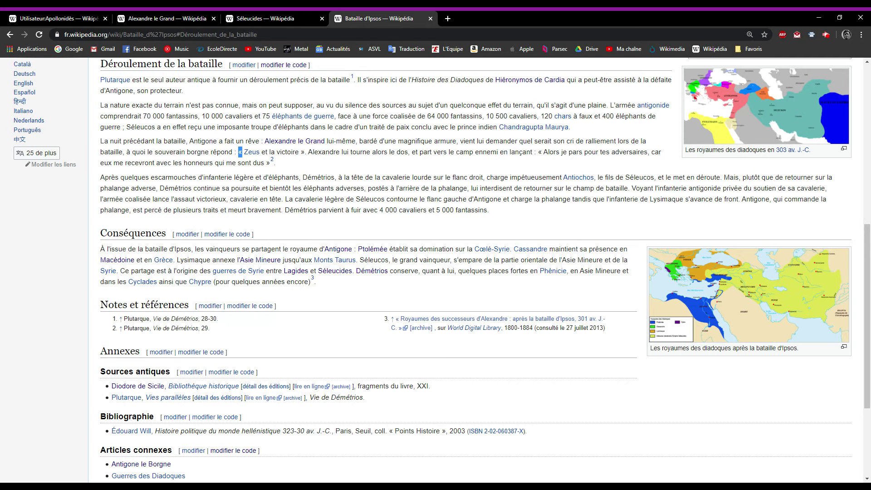
{"action": "left_click", "coordinate": [283, 65]}
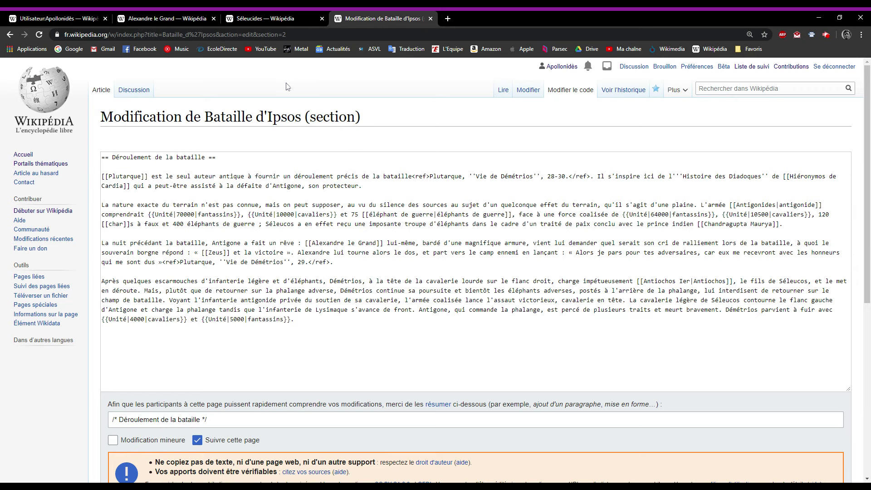
{"action": "left_click", "coordinate": [362, 186]}
{"action": "type", "text": "\"djdjdj\""}
{"action": "scroll", "coordinate": [286, 345], "scroll_direction": "down", "scroll_amount": 4}
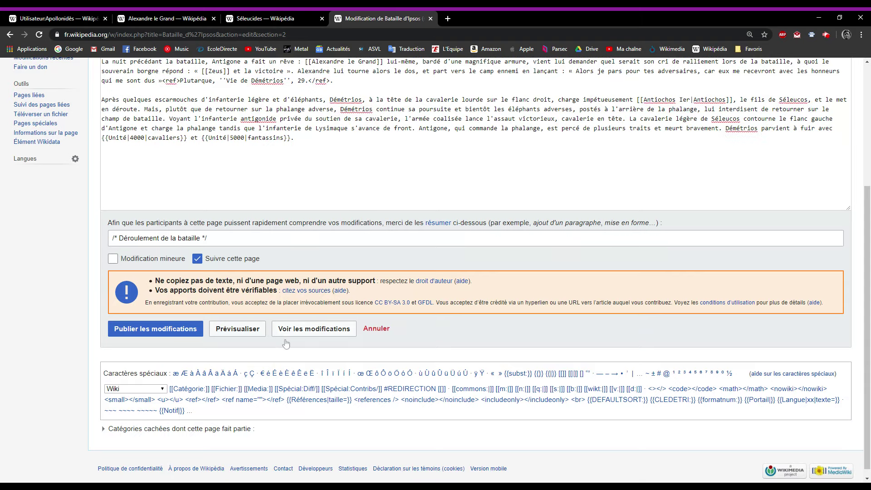
{"action": "left_click", "coordinate": [249, 335]}
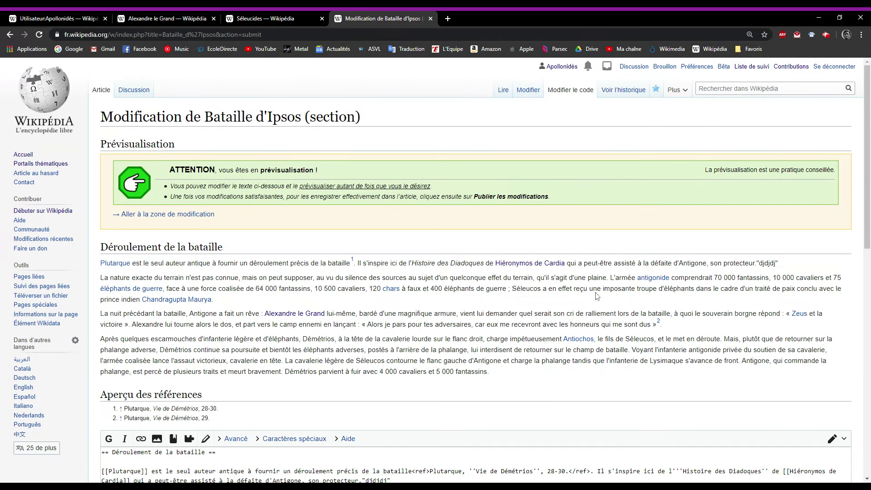
- Highlight the straight-quoted "djdjdj" in the preview and delete it from the wikicode
{"action": "left_click_drag", "start_coordinate": [757, 263], "coordinate": [780, 264]}
{"action": "left_click", "coordinate": [788, 268]}
{"action": "left_click_drag", "start_coordinate": [757, 264], "coordinate": [788, 265]}
{"action": "scroll", "coordinate": [436, 272], "scroll_direction": "down", "scroll_amount": 2}
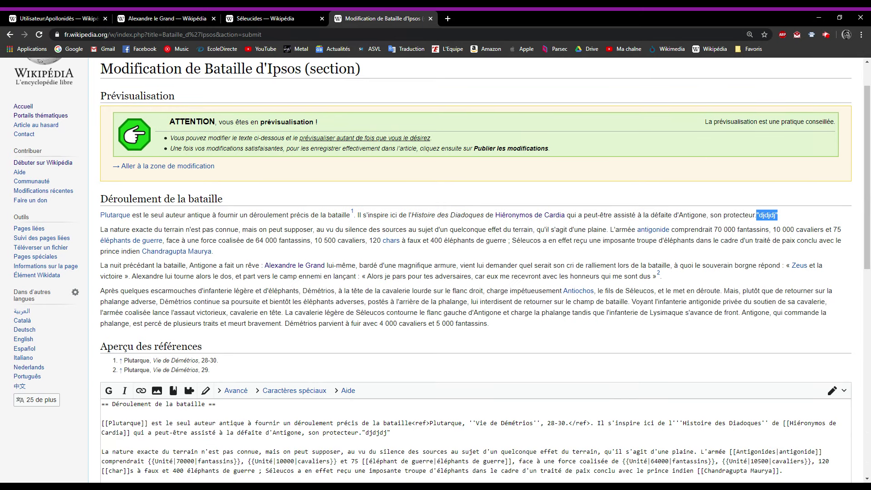
{"action": "left_click_drag", "start_coordinate": [362, 390], "coordinate": [391, 390]}
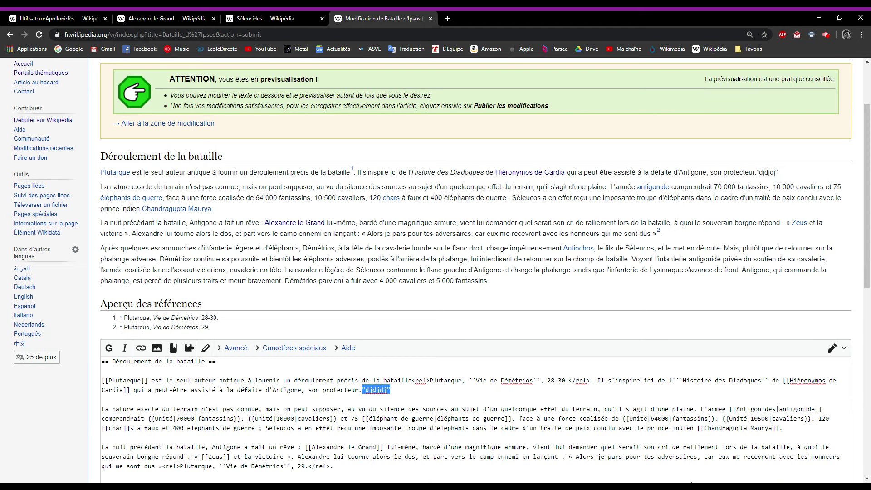
{"action": "key", "text": "BackSpace"}
- Insert the special characters « » after "protecteur." and delete them again
{"action": "scroll", "coordinate": [420, 389], "scroll_direction": "down", "scroll_amount": 7}
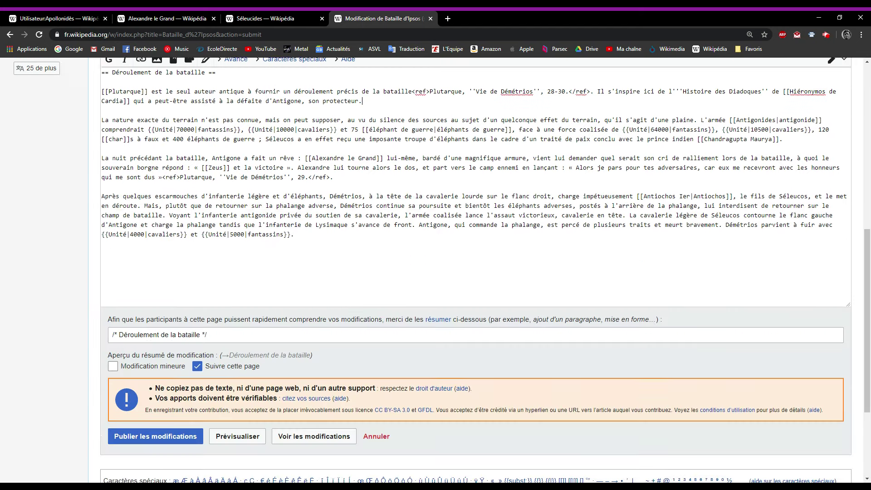
{"action": "scroll", "coordinate": [420, 389], "scroll_direction": "down", "scroll_amount": 3}
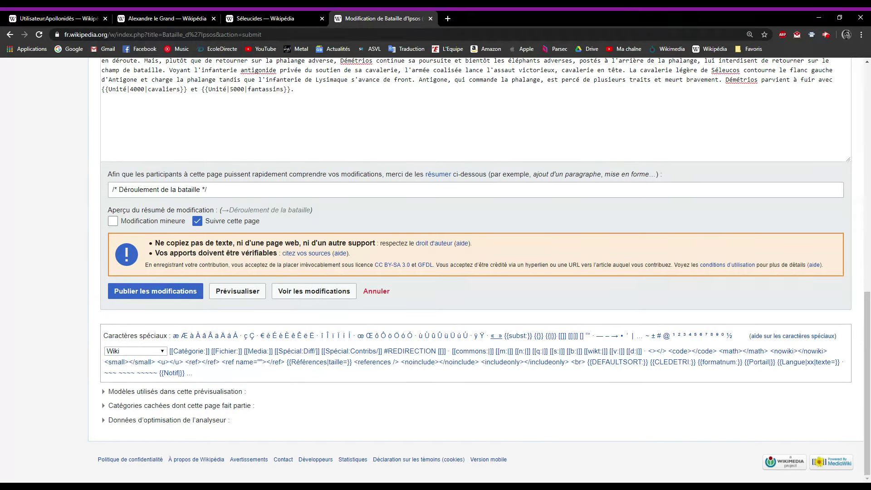
{"action": "left_click", "coordinate": [495, 337]}
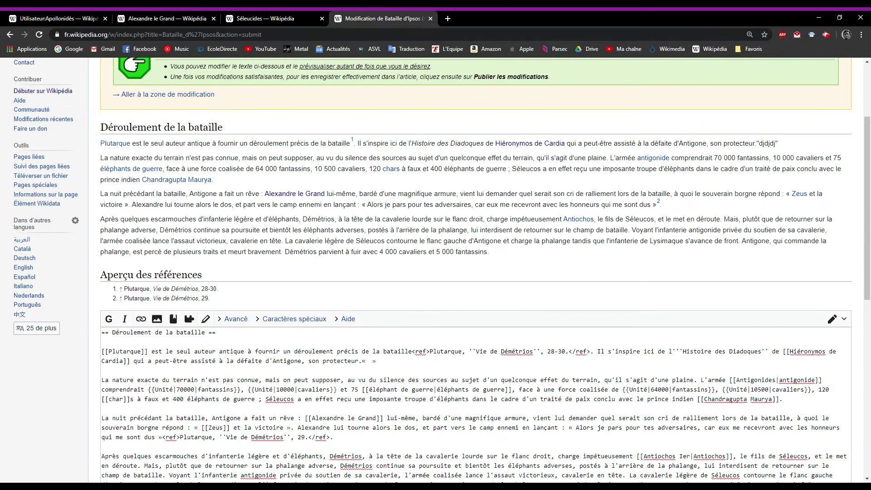
{"action": "left_click_drag", "start_coordinate": [362, 361], "coordinate": [377, 362]}
{"action": "key", "text": "BackSpace"}
- Insert the special character É after "protecteur." and delete it again
{"action": "scroll", "coordinate": [430, 379], "scroll_direction": "down", "scroll_amount": 6}
{"action": "scroll", "coordinate": [431, 379], "scroll_direction": "down", "scroll_amount": 2}
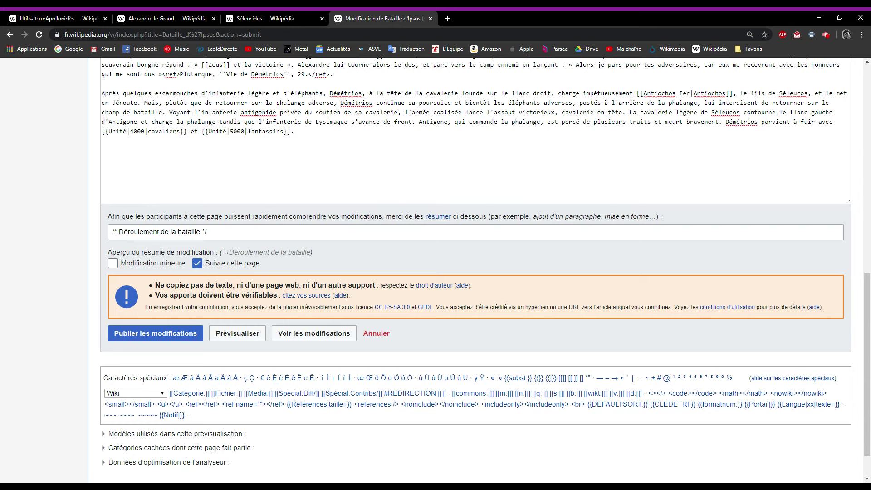
{"action": "left_click", "coordinate": [275, 378]}
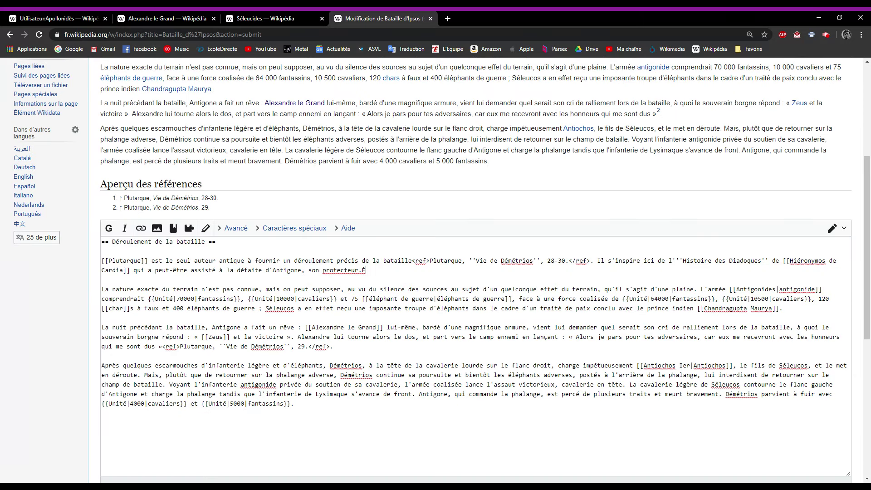
{"action": "key", "text": "BackSpace"}
- Leave the section editor without publishing and return to the Bataille d'Ipsos article
{"action": "scroll", "coordinate": [442, 359], "scroll_direction": "down", "scroll_amount": 3}
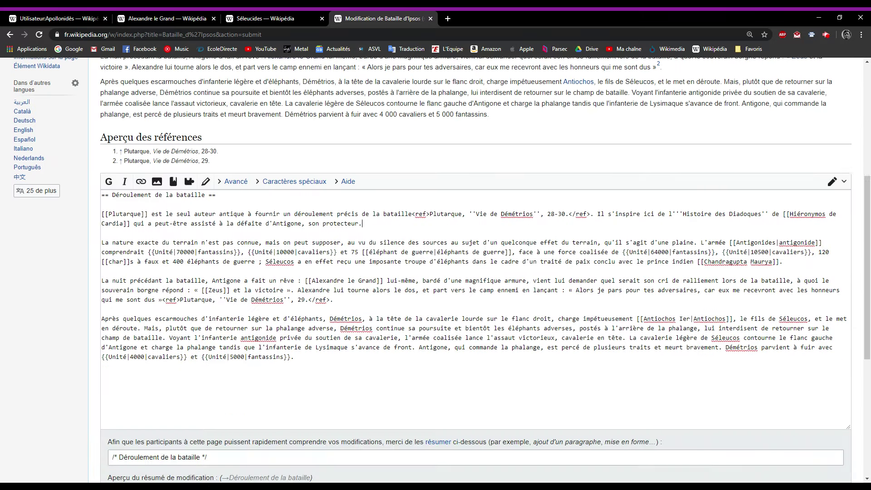
{"action": "scroll", "coordinate": [442, 359], "scroll_direction": "down", "scroll_amount": 3}
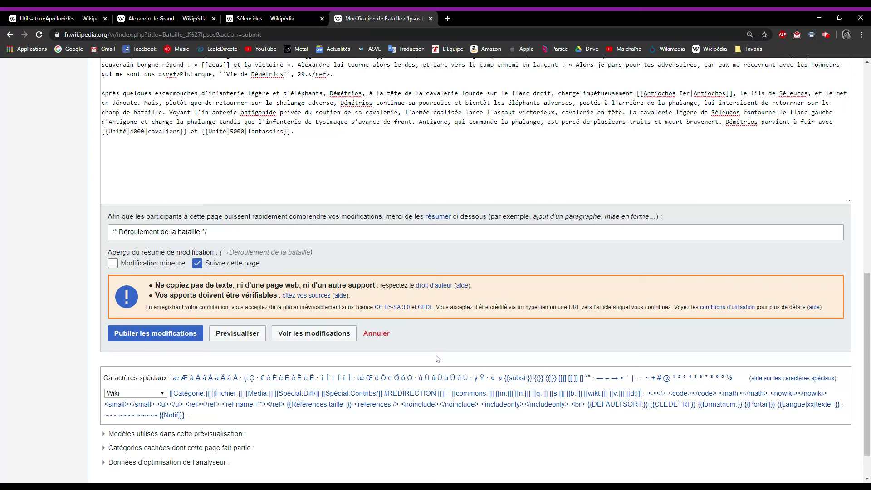
{"action": "scroll", "coordinate": [416, 344], "scroll_direction": "up", "scroll_amount": 4}
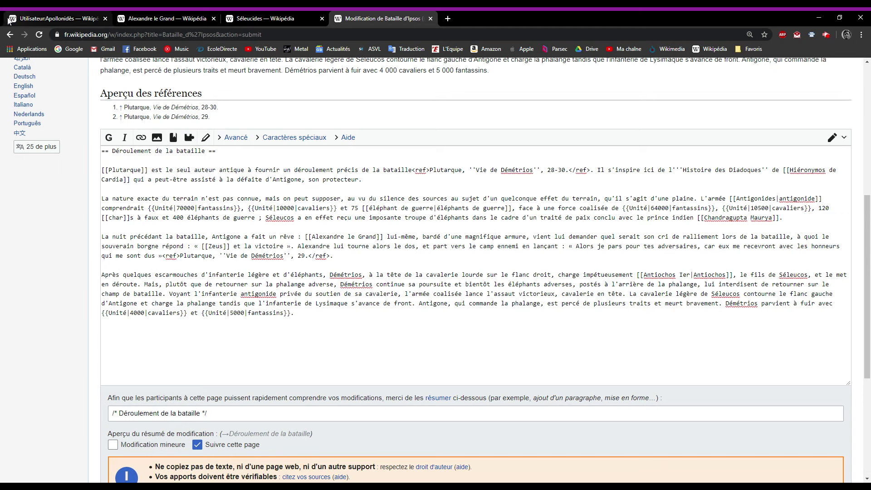
{"action": "left_click", "coordinate": [10, 35]}
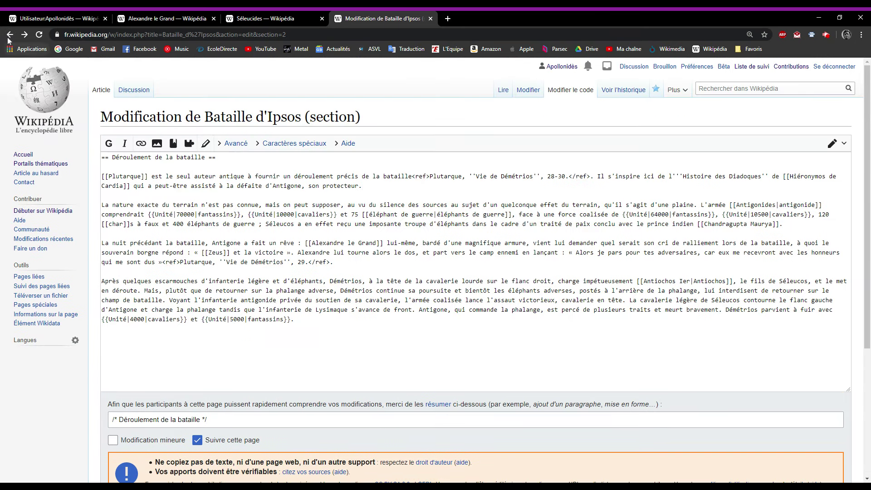
{"action": "left_click", "coordinate": [9, 35]}
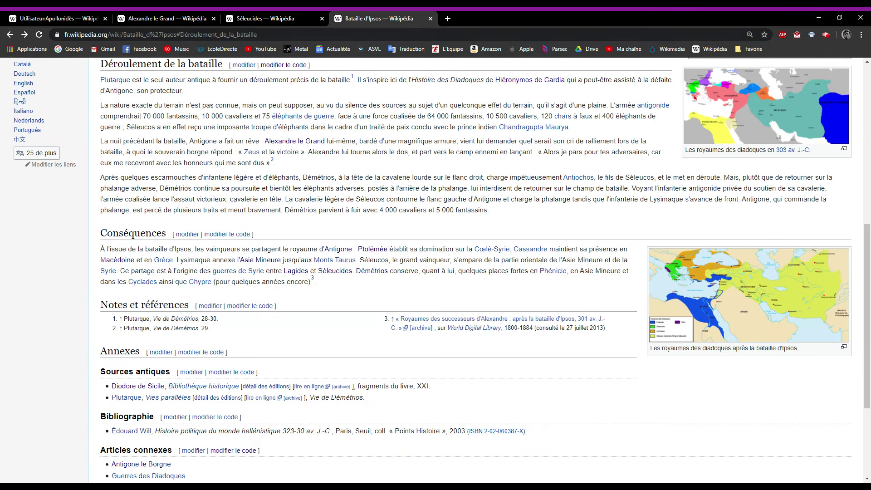
- Open the "304 av. J.-C." link from "Contexte historique" in a new tab and look through the year's events
{"action": "scroll", "coordinate": [488, 198], "scroll_direction": "up", "scroll_amount": 4}
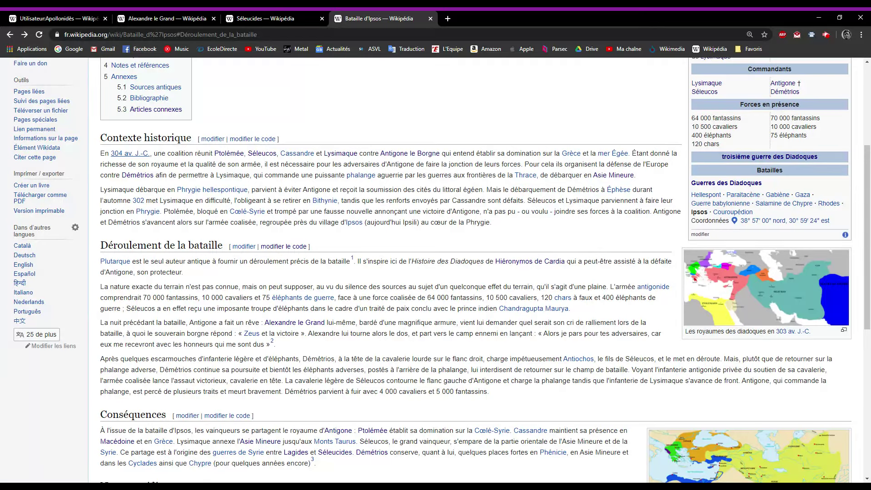
{"action": "middle_click", "coordinate": [140, 156]}
{"action": "left_click", "coordinate": [478, 19]}
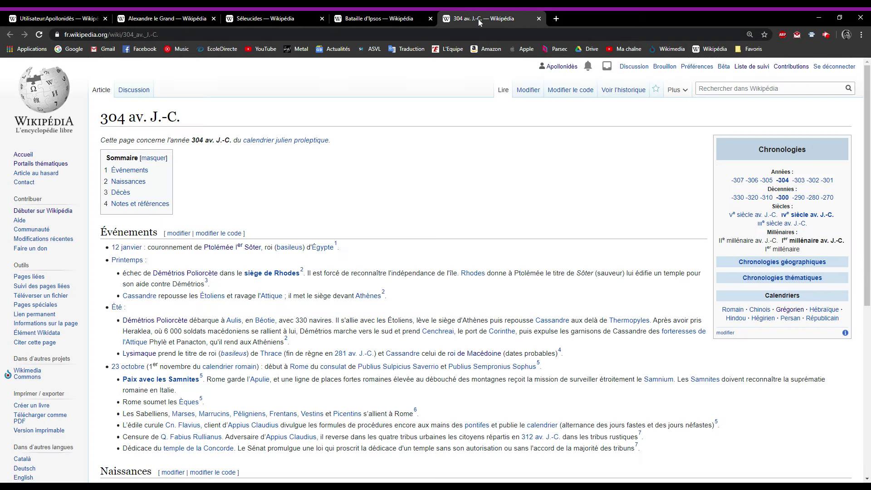
{"action": "scroll", "coordinate": [407, 248], "scroll_direction": "down", "scroll_amount": 2}
{"action": "scroll", "coordinate": [408, 237], "scroll_direction": "down", "scroll_amount": 2}
{"action": "scroll", "coordinate": [408, 238], "scroll_direction": "up", "scroll_amount": 2}
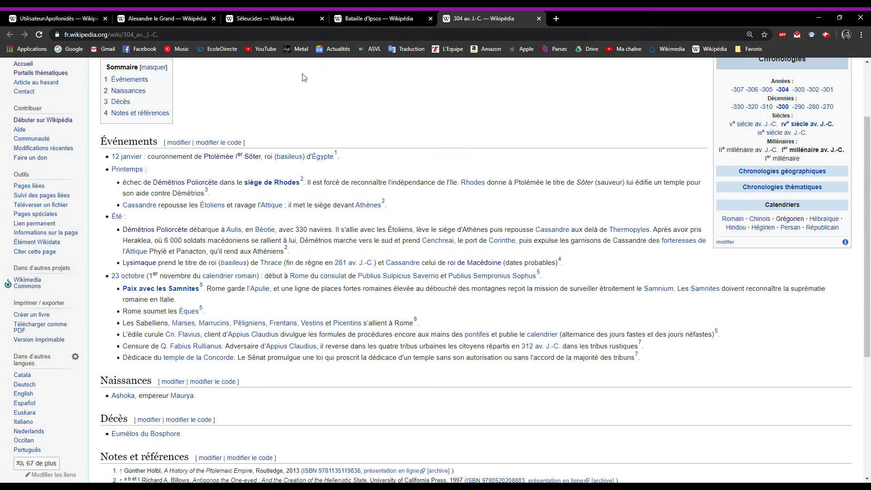
- Switch back to the Bataille d'Ipsos article and highlight the coalition wording and the full text of "Contexte historique"
{"action": "left_click", "coordinate": [377, 18]}
{"action": "left_click", "coordinate": [472, 13]}
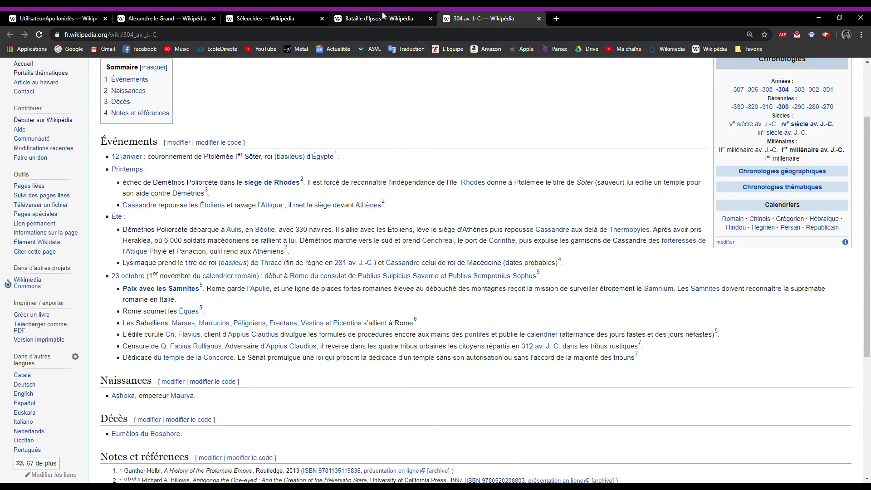
{"action": "left_click", "coordinate": [377, 16]}
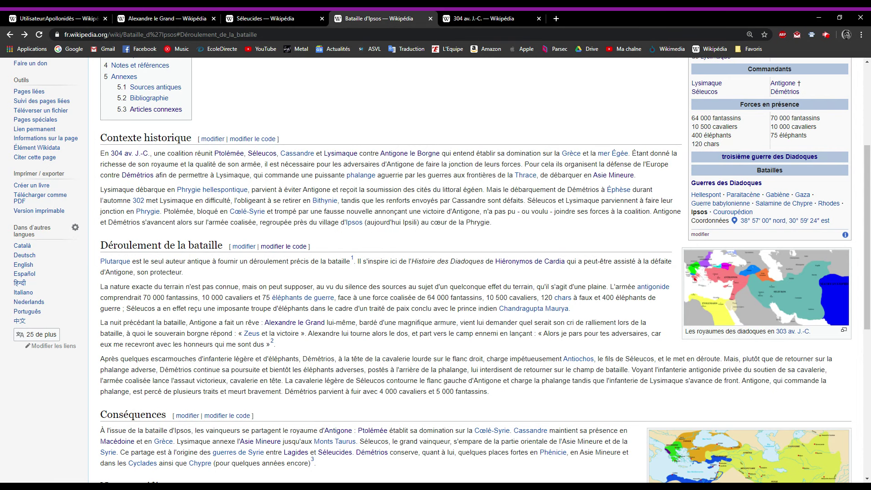
{"action": "left_click_drag", "start_coordinate": [153, 153], "coordinate": [359, 153]}
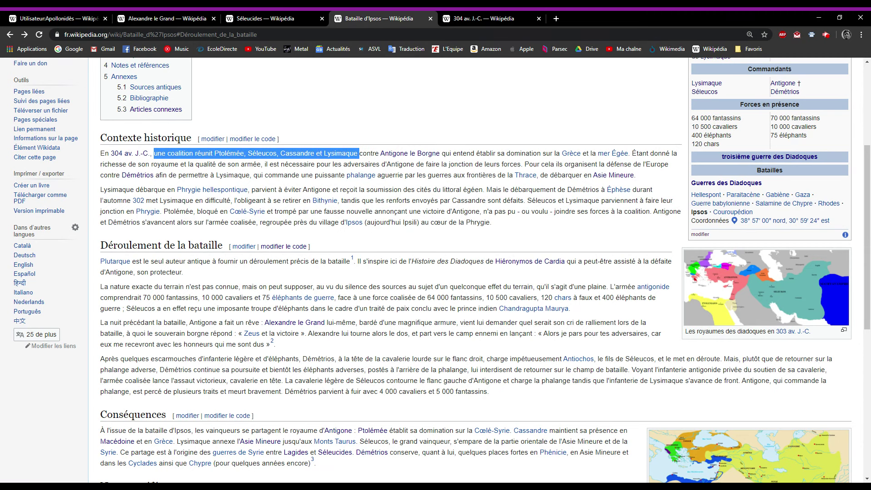
{"action": "left_click_drag", "start_coordinate": [509, 230], "coordinate": [97, 154]}
{"action": "left_click", "coordinate": [341, 137]}
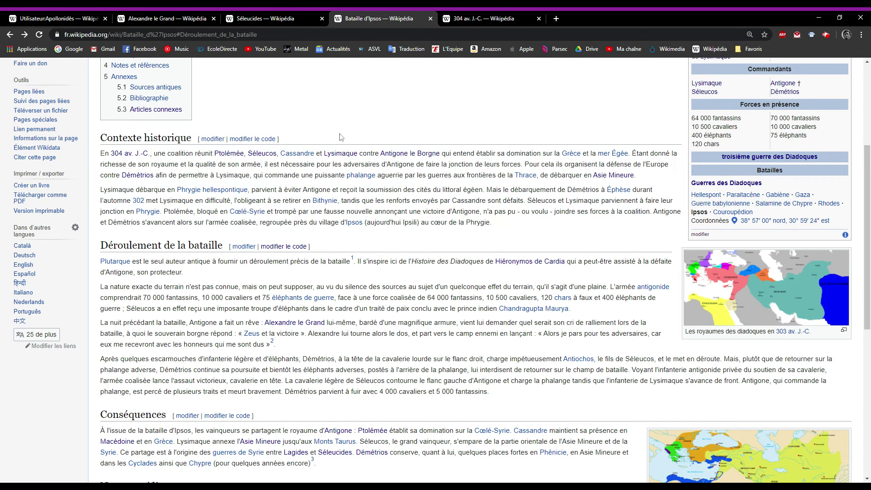